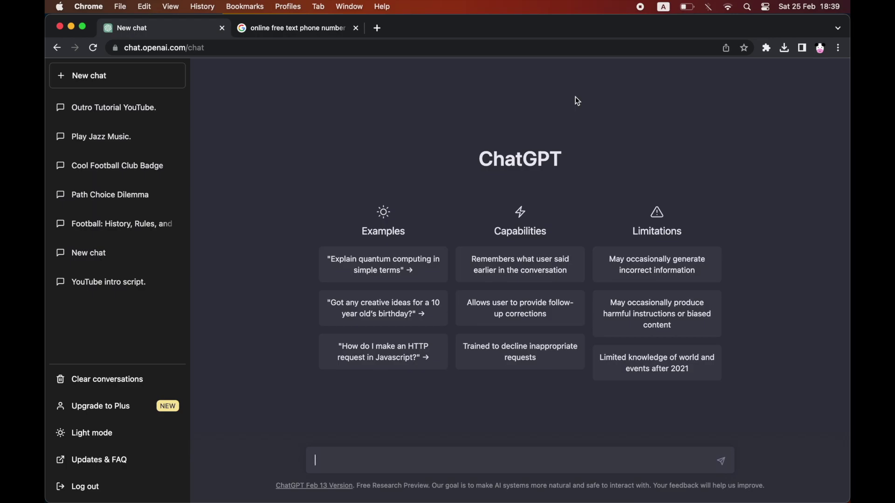
- Bring up the Google results for free online phone numbers, selecting then deselecting the query
click(304, 29)
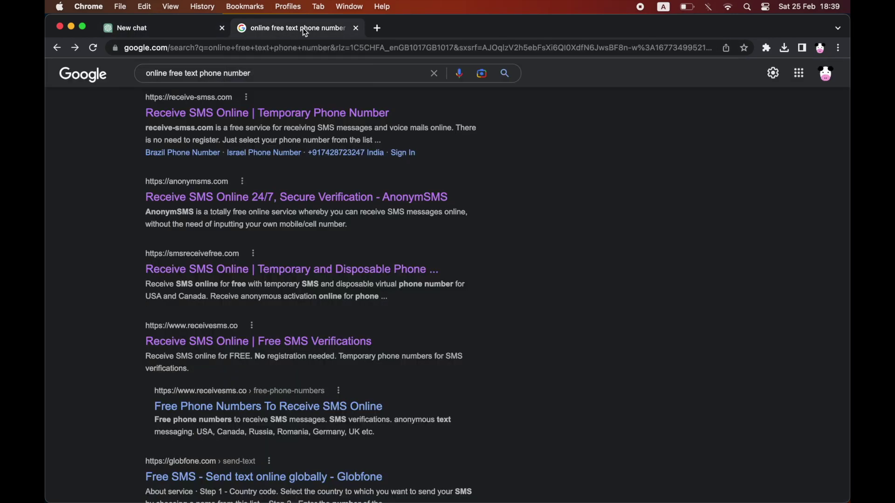
drag(291, 73, 144, 74)
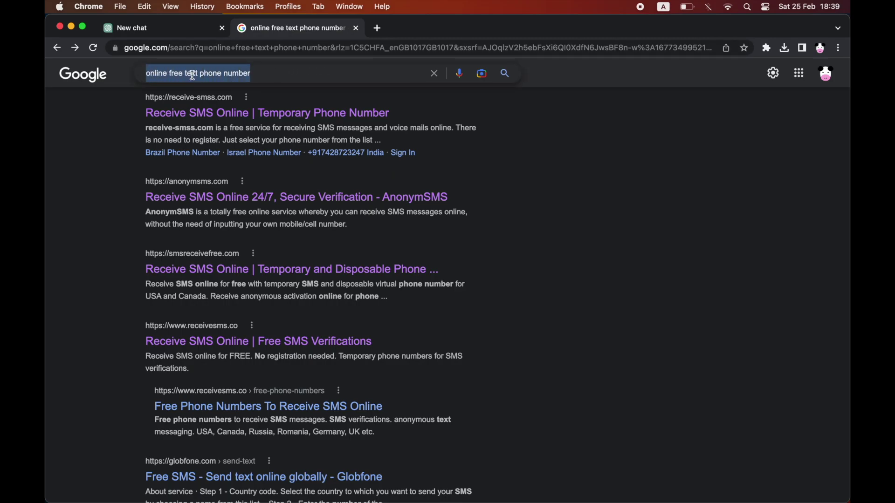
click(550, 174)
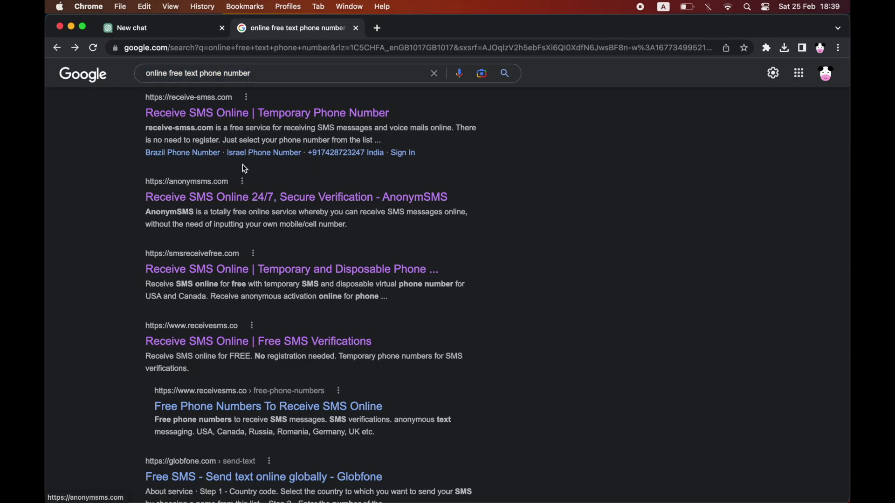
- Open the receive-smss.com site from the results to show its free temporary number grid
click(299, 113)
scroll(509, 247, down, 5)
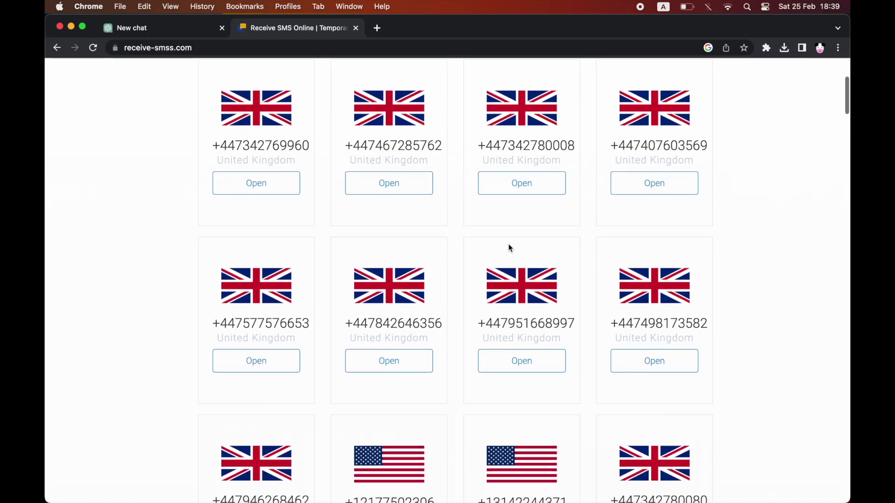
scroll(509, 248, down, 2)
scroll(509, 248, down, 2)
scroll(509, 247, down, 1)
scroll(509, 248, down, 1)
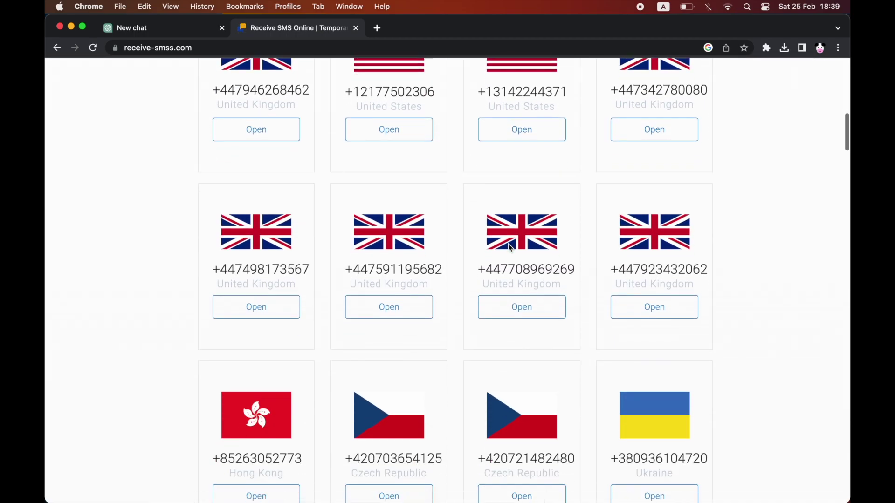
scroll(509, 248, down, 3)
scroll(509, 248, down, 2)
scroll(509, 248, up, 6)
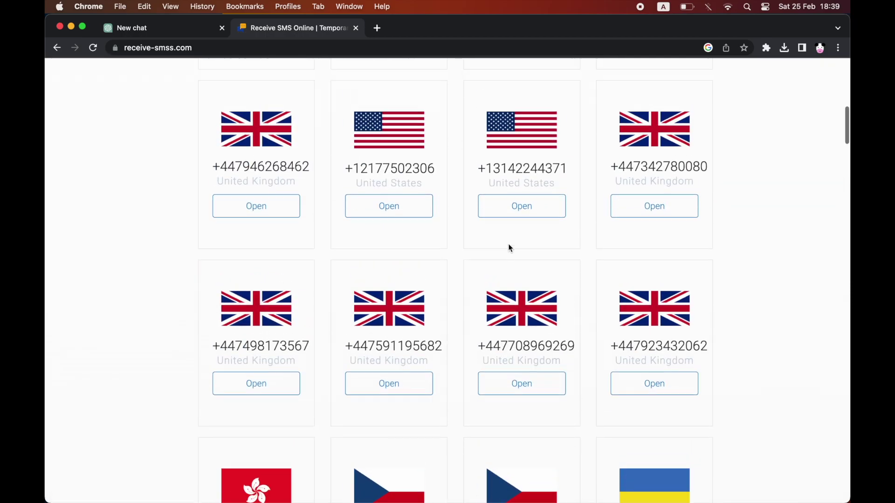
scroll(509, 248, up, 1)
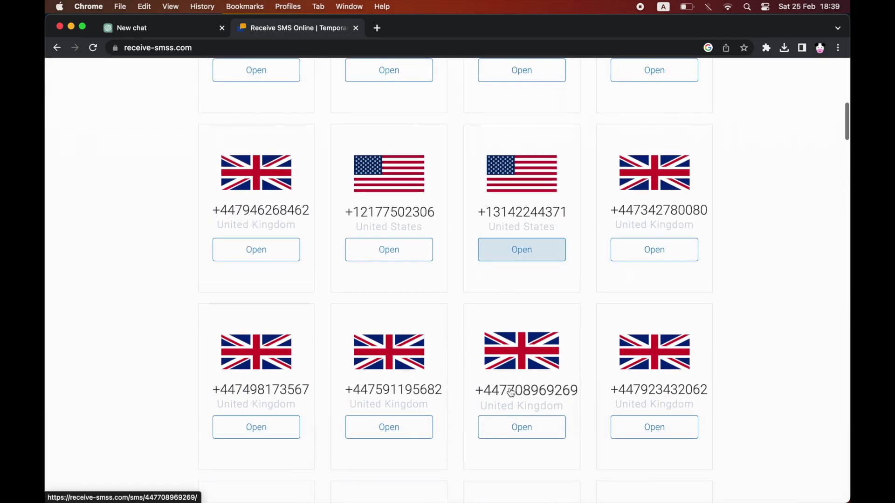
click(533, 433)
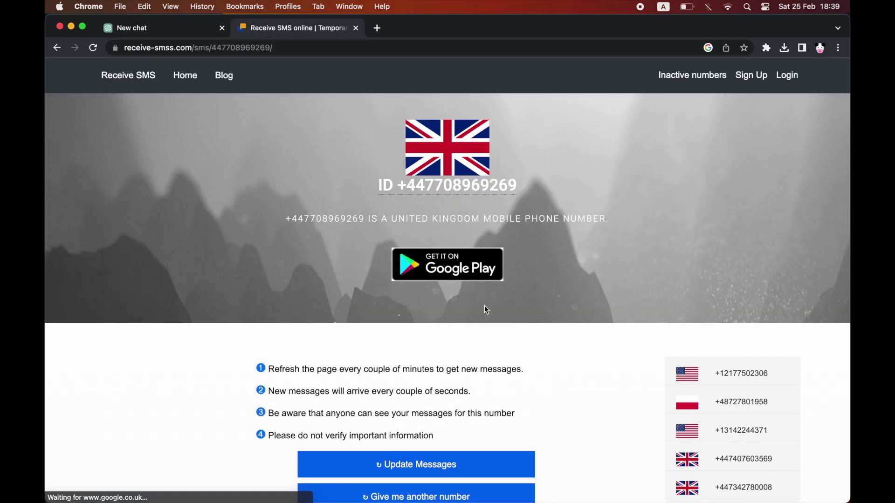
scroll(506, 348, down, 1)
scroll(507, 348, down, 5)
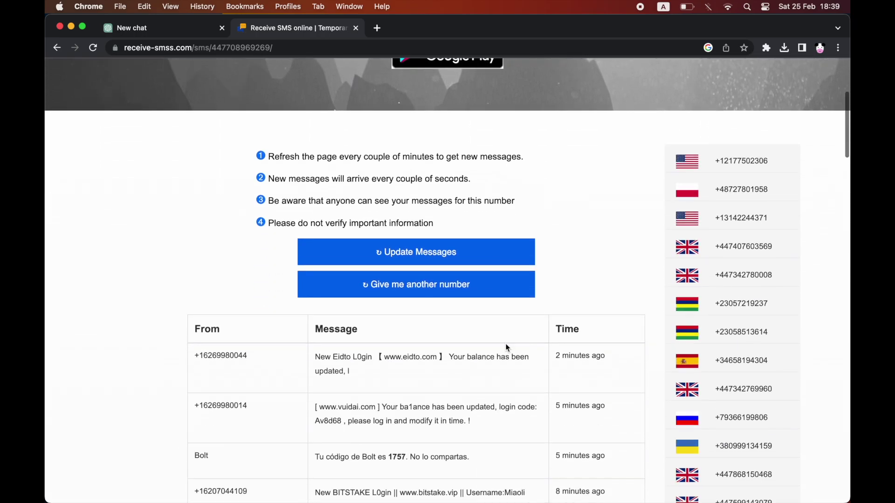
scroll(483, 336, up, 1)
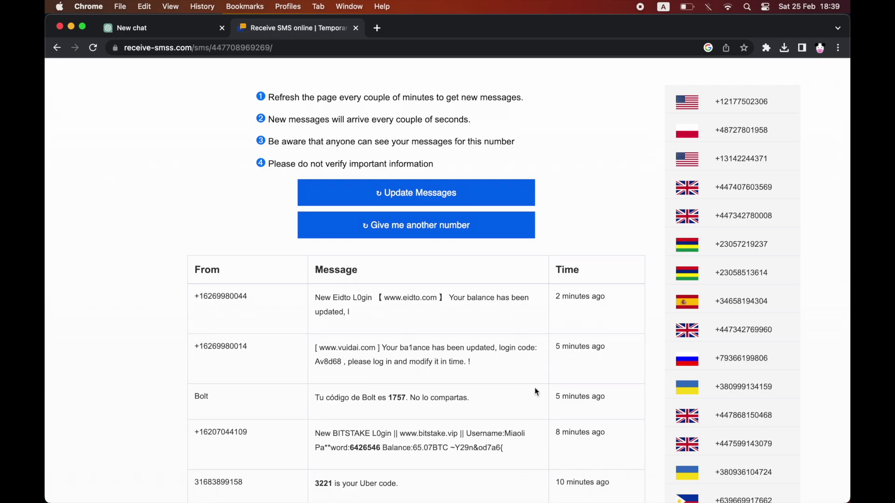
scroll(520, 324, up, 2)
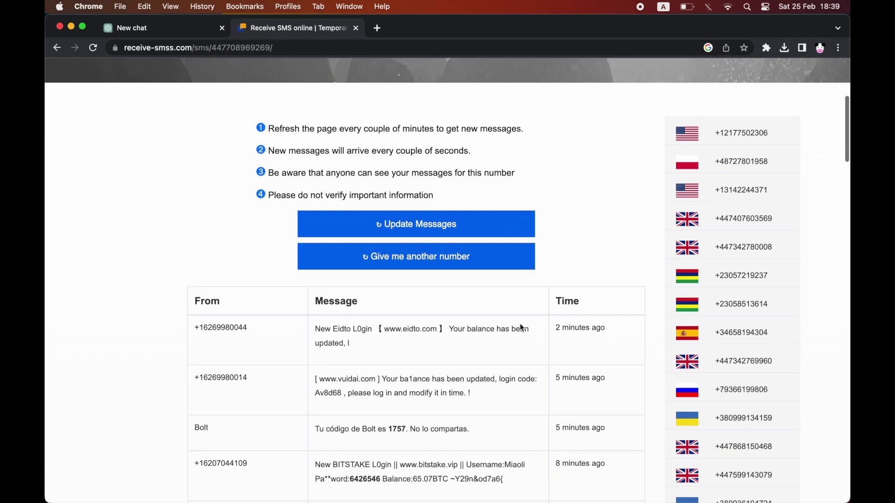
click(467, 227)
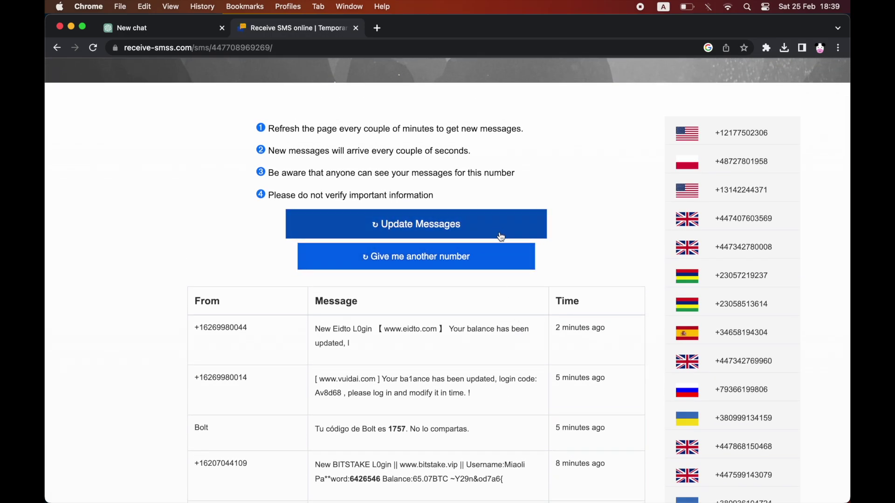
scroll(460, 296, down, 1)
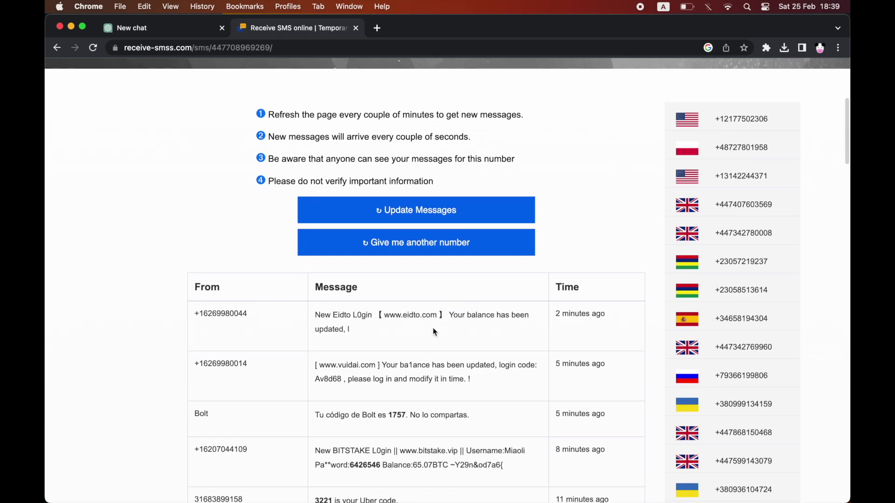
click(457, 211)
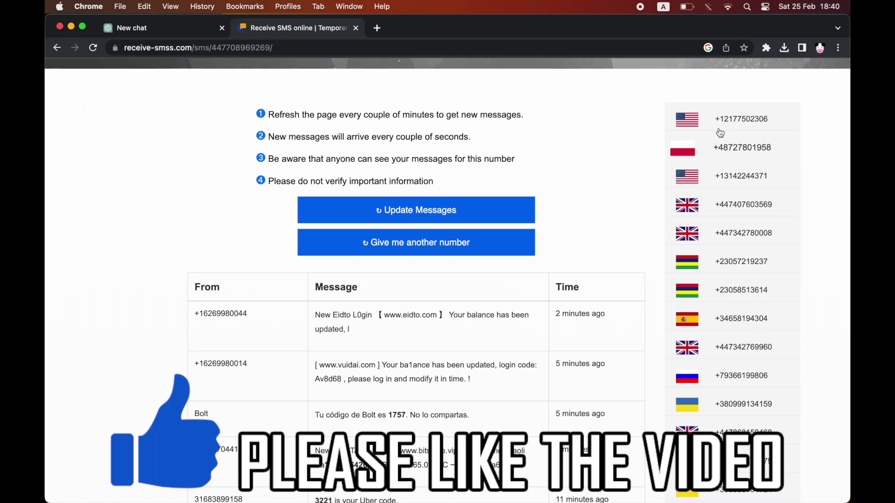
click(740, 118)
scroll(469, 284, down, 5)
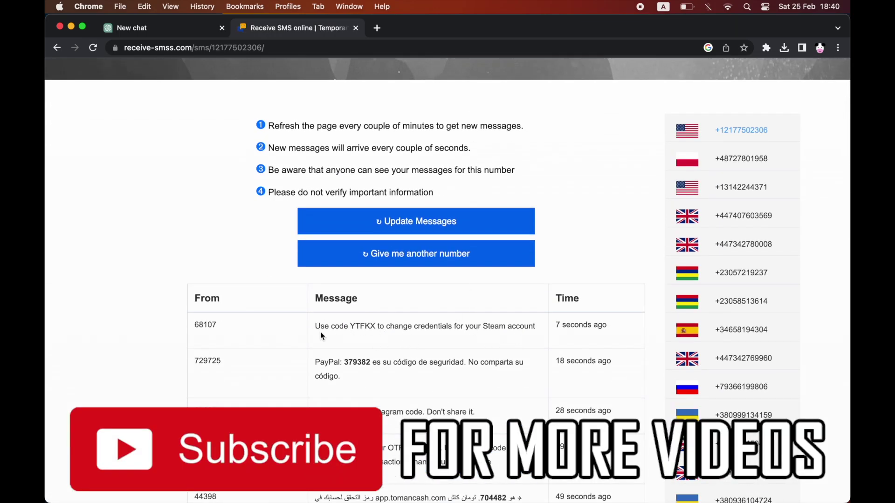
click(425, 222)
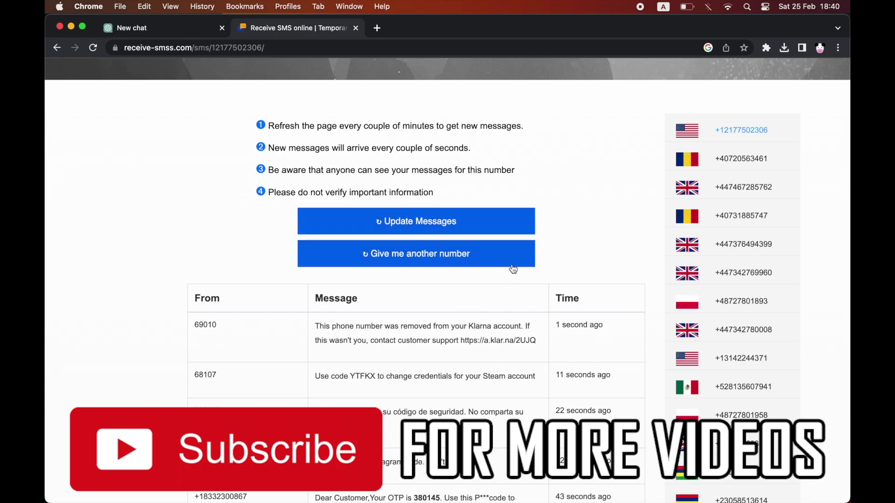